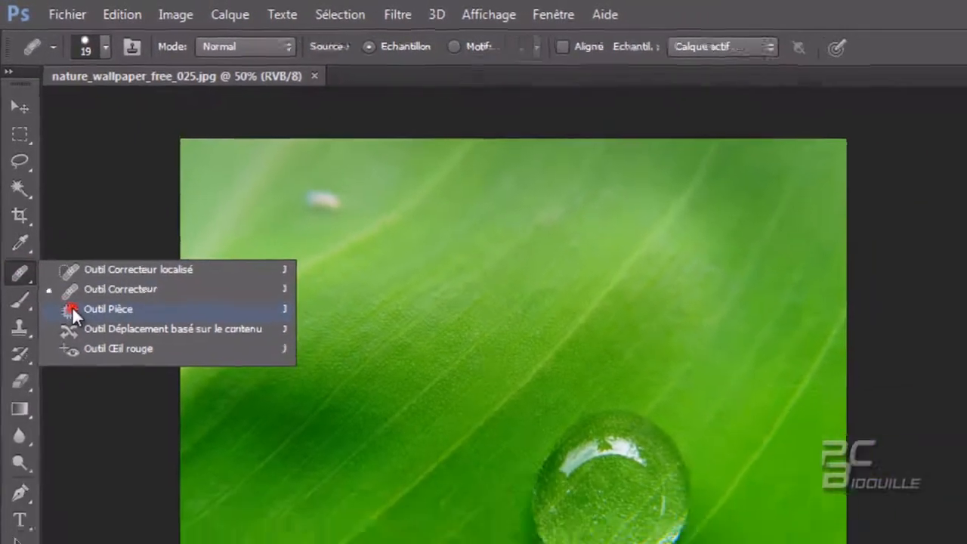
Step: Outline a freehand area of the leaf beside the water droplet with the Patch tool, patch it from the droplet, and deselect
click(85, 360)
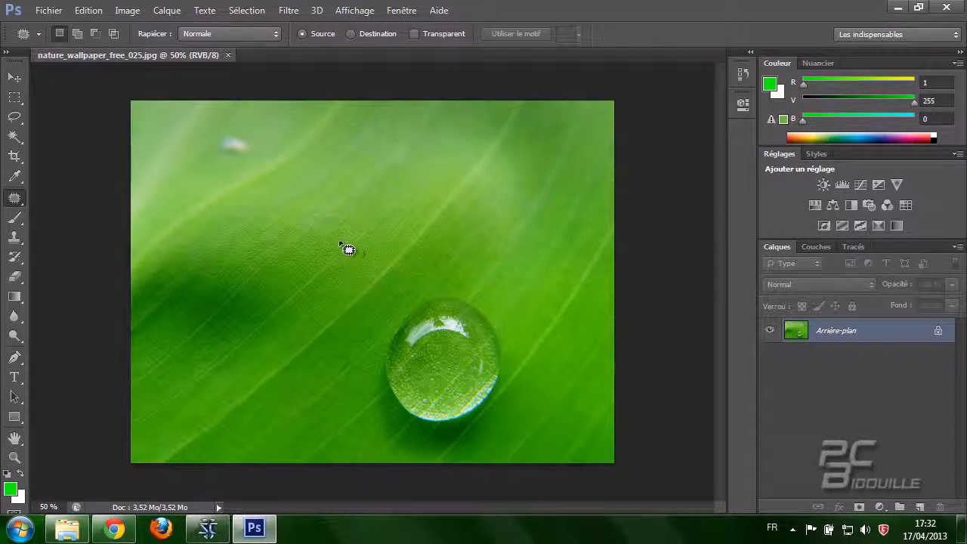
mouse_move(341, 239)
mouse_down()
mouse_move(259, 244)
mouse_move(234, 275)
mouse_move(227, 333)
mouse_move(252, 376)
mouse_move(331, 384)
mouse_move(355, 370)
mouse_move(370, 341)
mouse_move(370, 264)
mouse_move(339, 242)
mouse_up()
mouse_move(331, 308)
mouse_down()
mouse_move(471, 353)
mouse_move(479, 366)
mouse_move(541, 191)
mouse_move(521, 309)
mouse_move(482, 365)
mouse_up()
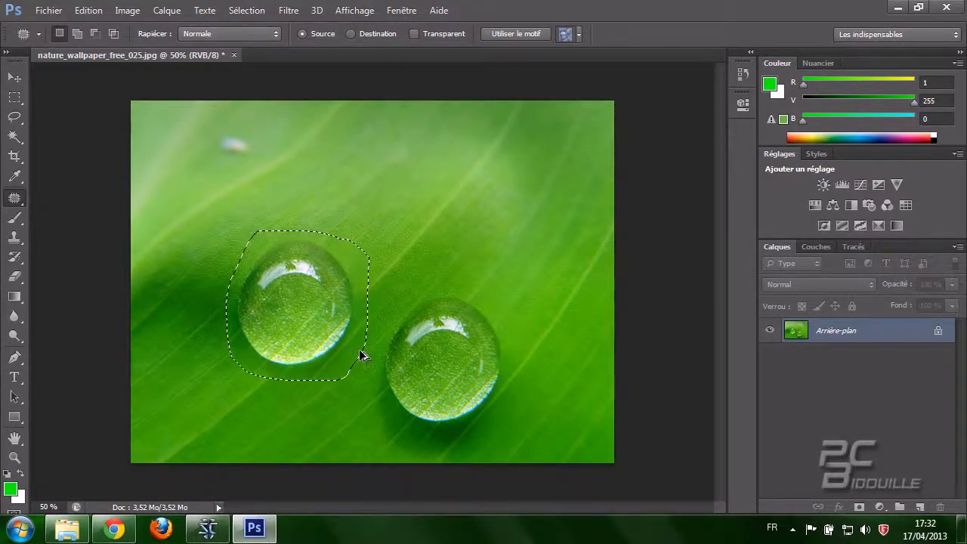
key(ctrl+z)
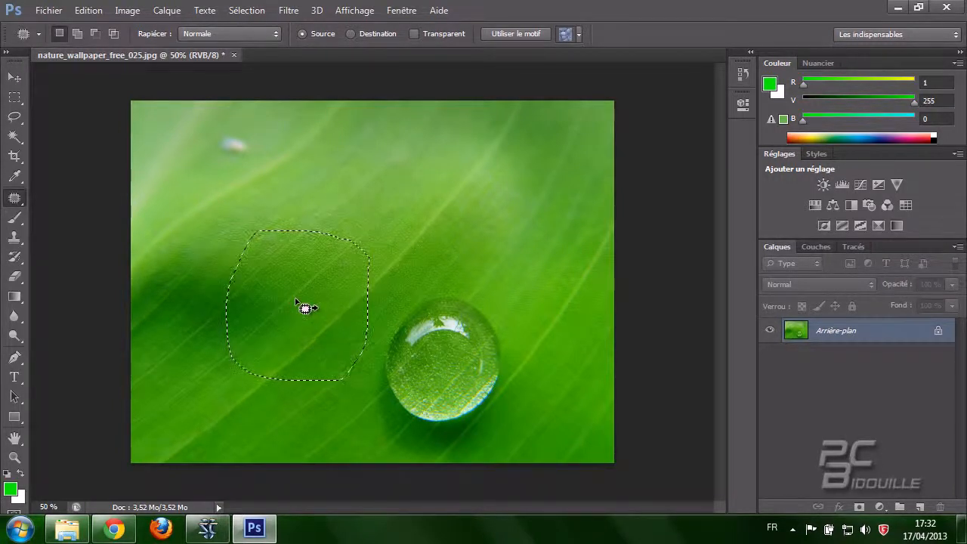
drag(300, 305, 438, 359)
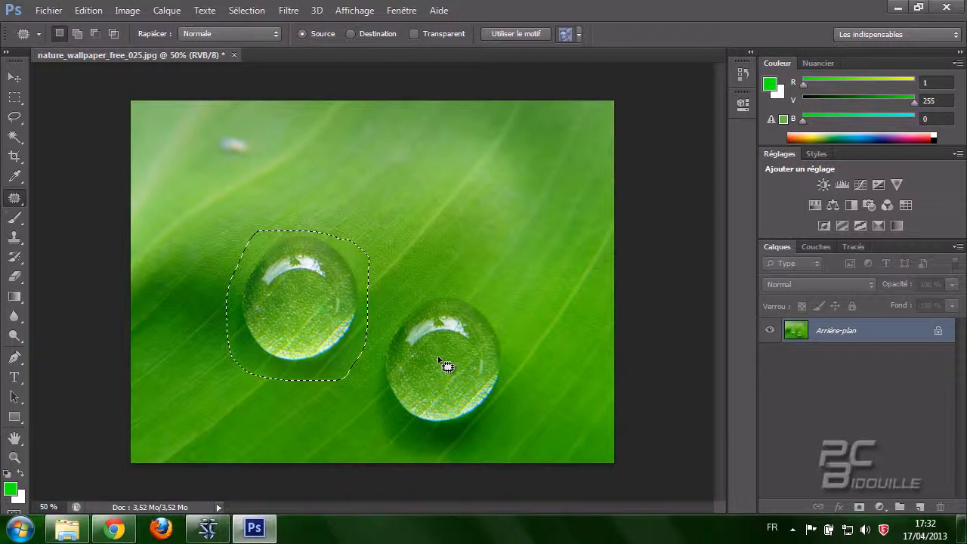
key(ctrl+d)
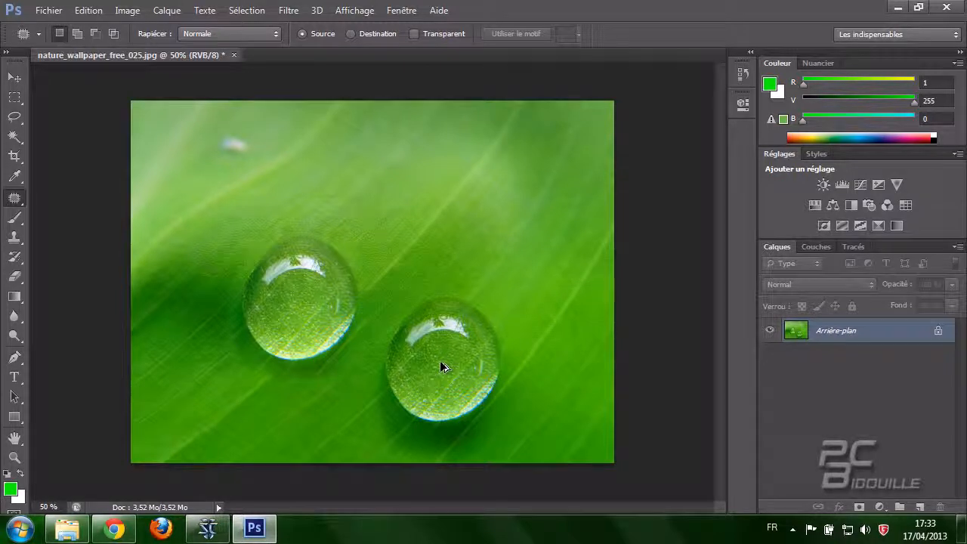
Step: Undo the droplet patch and clear the selection around the patched leaf area
key(ctrl+alt+z)
key(ctrl+alt+z)
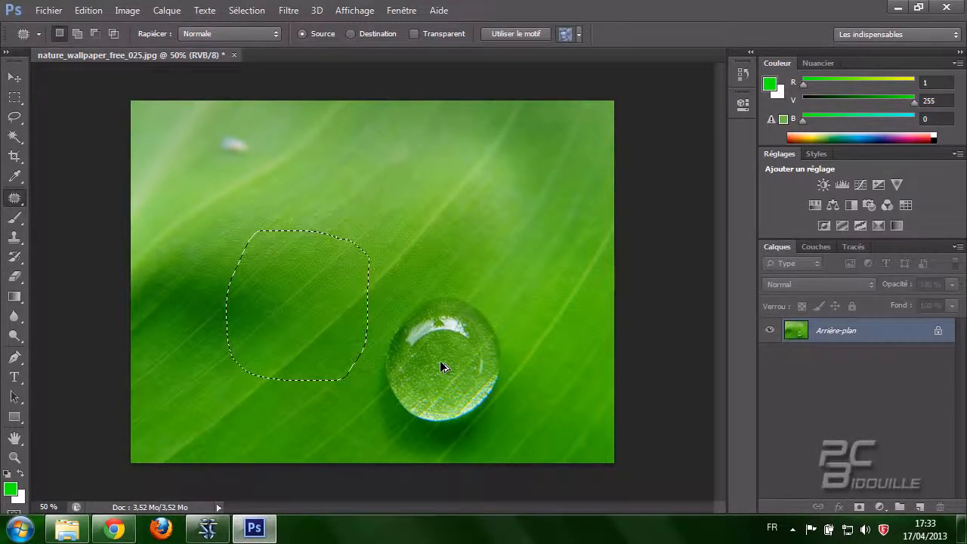
key(ctrl+d)
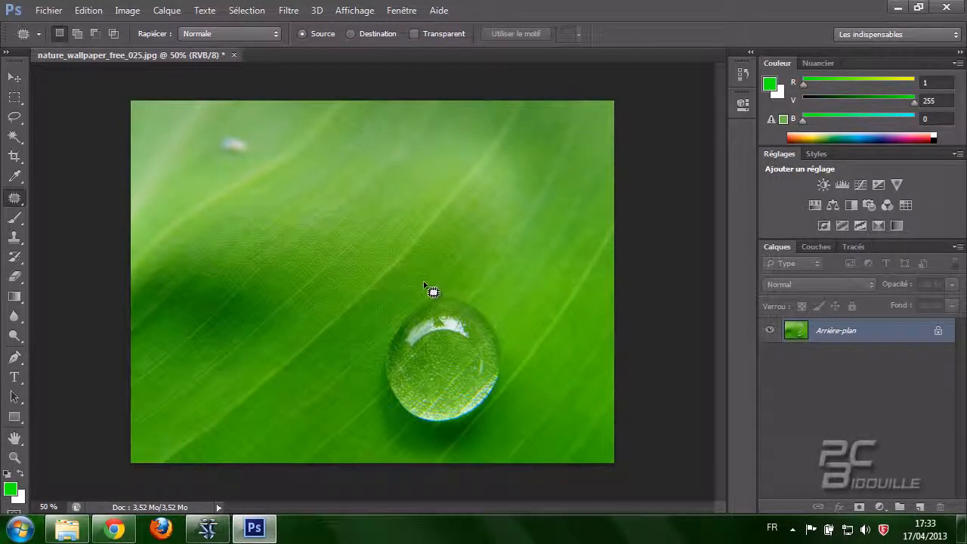
Step: Outline the water droplet and patch it with the plain leaf texture to its left, then deselect
mouse_move(431, 286)
mouse_down()
mouse_move(418, 284)
mouse_move(401, 322)
mouse_move(382, 334)
mouse_move(371, 402)
mouse_move(383, 438)
mouse_move(419, 458)
mouse_move(479, 449)
mouse_move(510, 361)
mouse_move(496, 310)
mouse_move(442, 287)
mouse_up()
drag(444, 416, 331, 396)
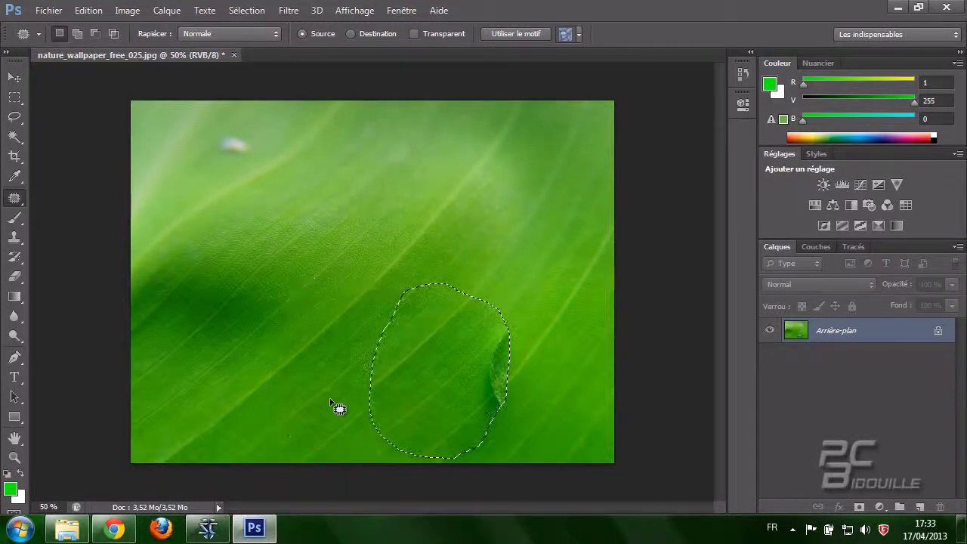
click(523, 407)
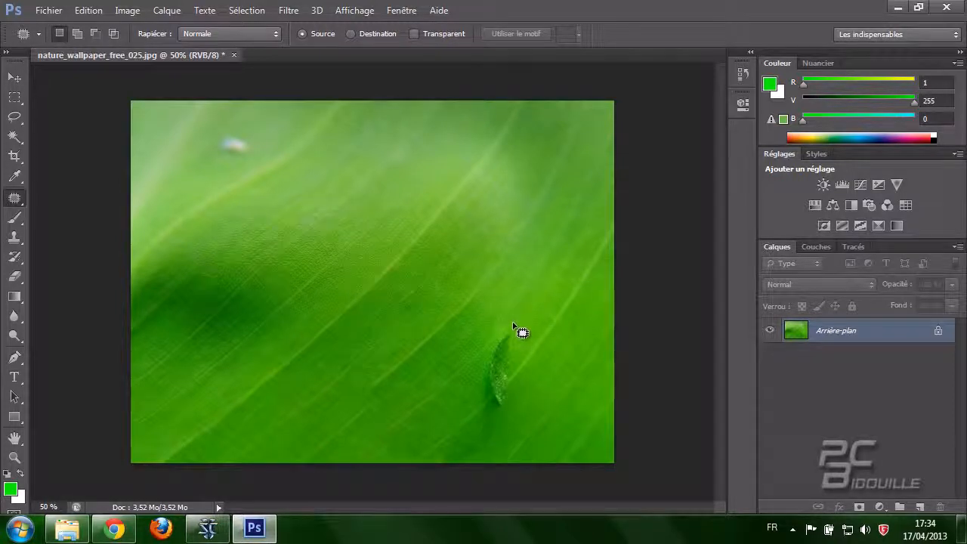
Step: Outline the leftover sliver of the droplet's right edge, patch it with clean leaf texture to its left, and deselect
mouse_move(512, 322)
mouse_down()
mouse_move(489, 335)
mouse_move(484, 430)
mouse_move(492, 436)
mouse_move(519, 328)
mouse_up()
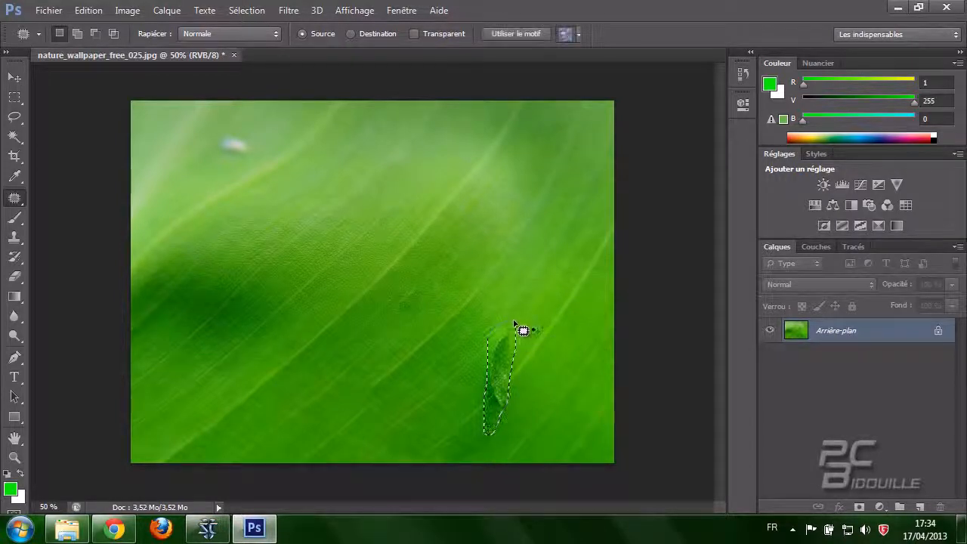
drag(519, 395, 450, 369)
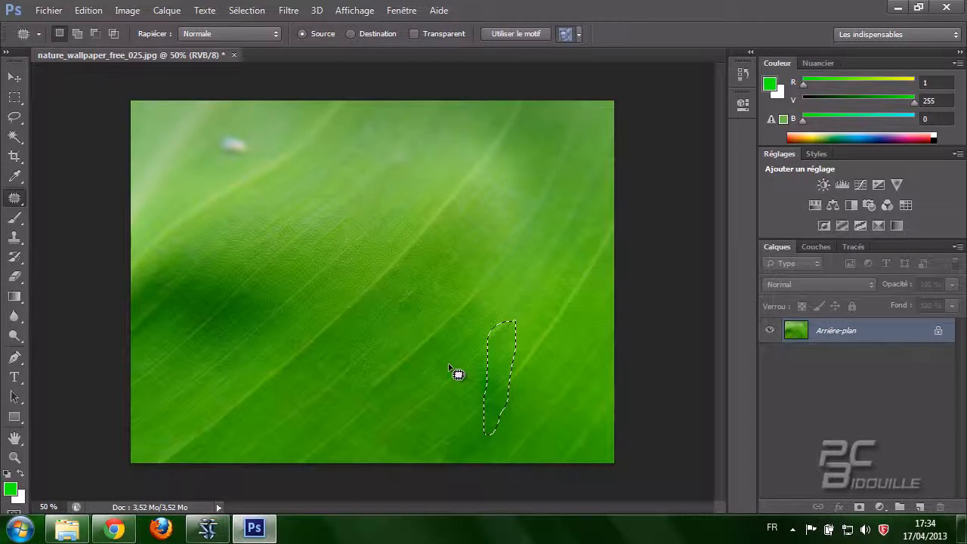
key(ctrl+d)
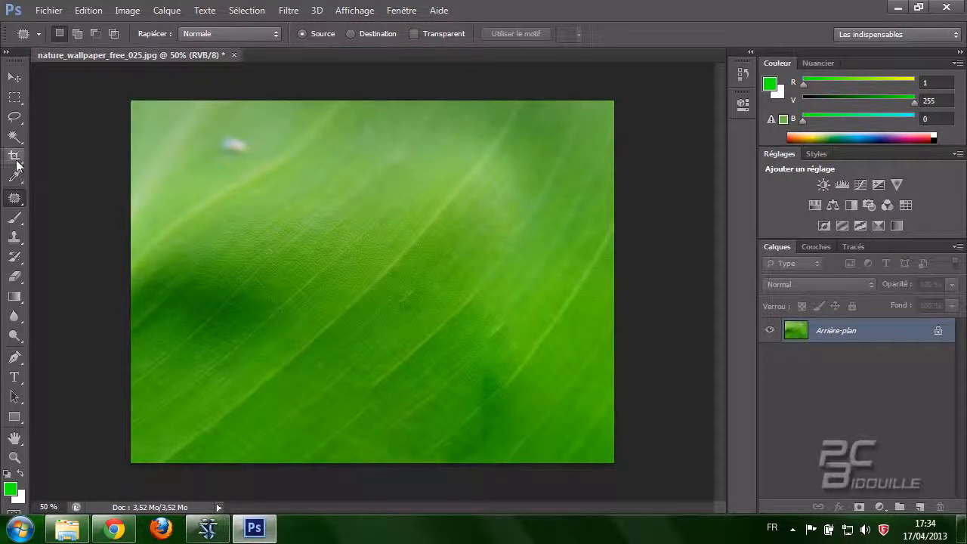
Step: Sample clean leaf texture with the Healing Brush and retouch the dark marks where the droplet's right edge was
click(14, 198)
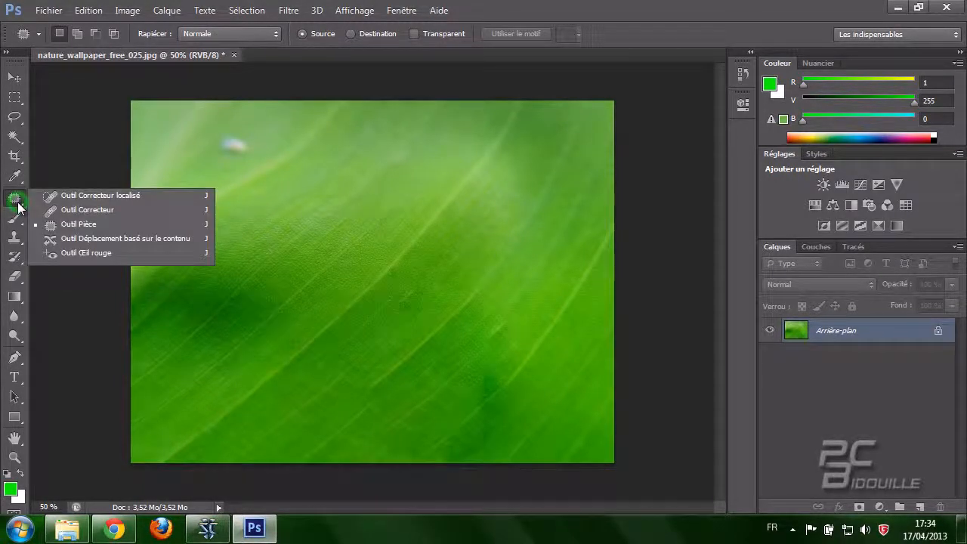
click(75, 211)
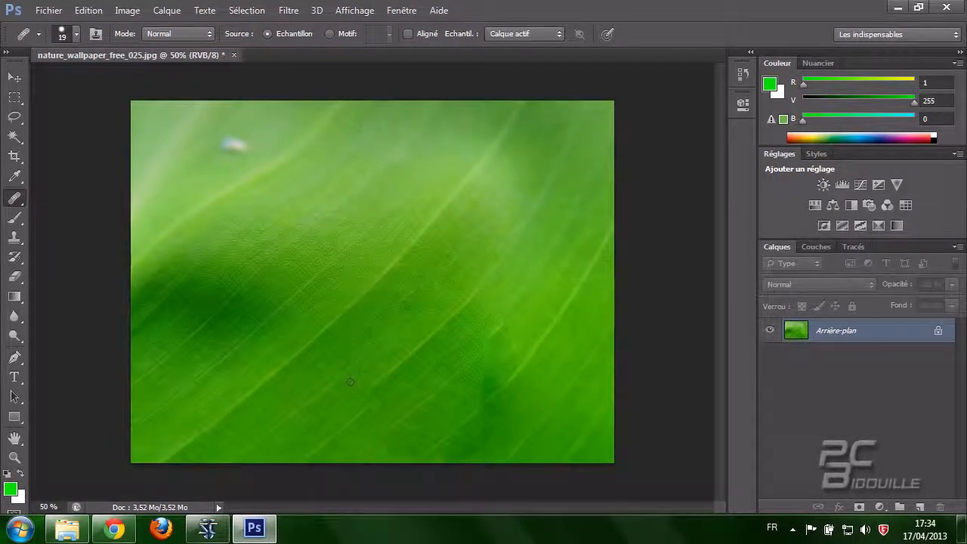
click(369, 391)
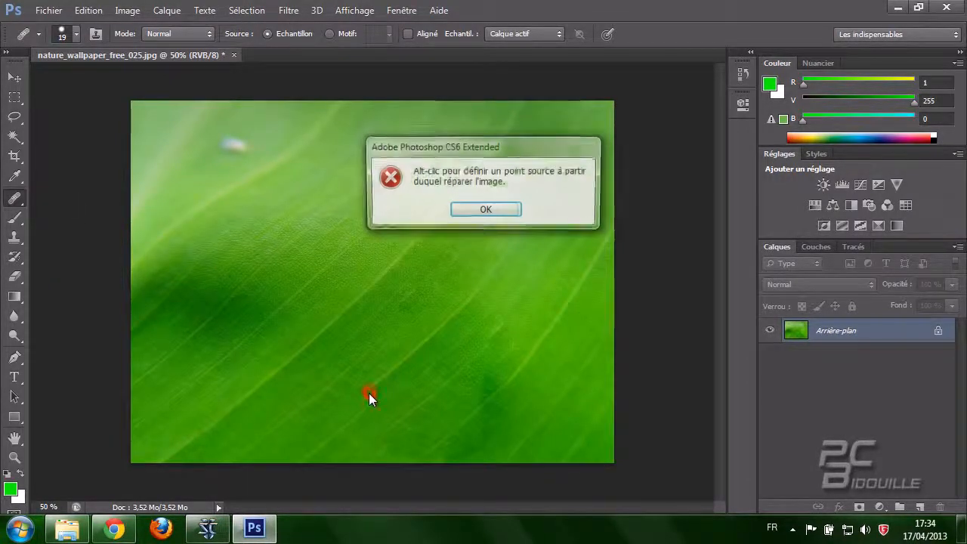
click(474, 211)
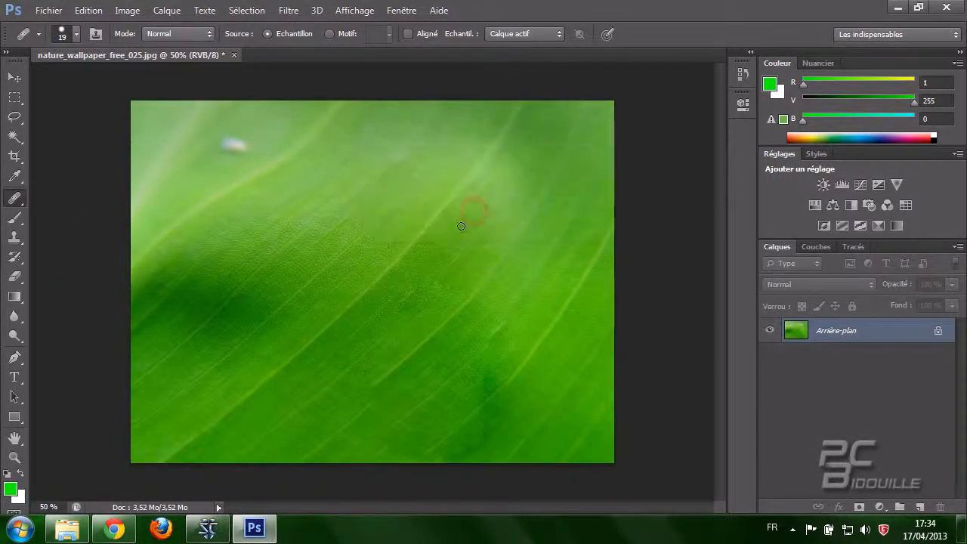
alt+click(340, 400)
click(376, 390)
click(492, 383)
click(483, 393)
click(489, 390)
mouse_move(490, 428)
mouse_down()
mouse_move(474, 452)
mouse_move(456, 454)
mouse_move(476, 434)
mouse_up()
Step: Return to the Patch tool and add a freehand area on the upper-left side of the existing leaf selection
right_click(19, 198)
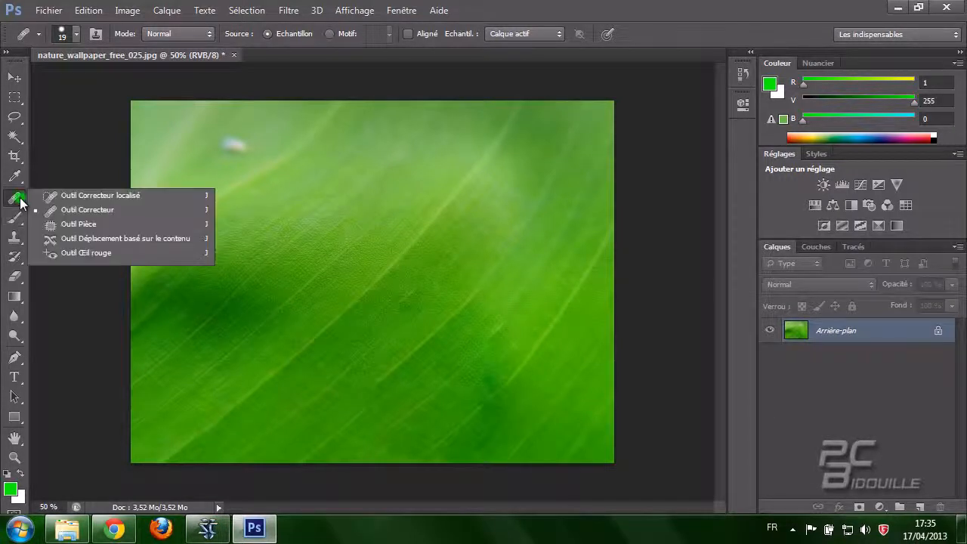
click(58, 224)
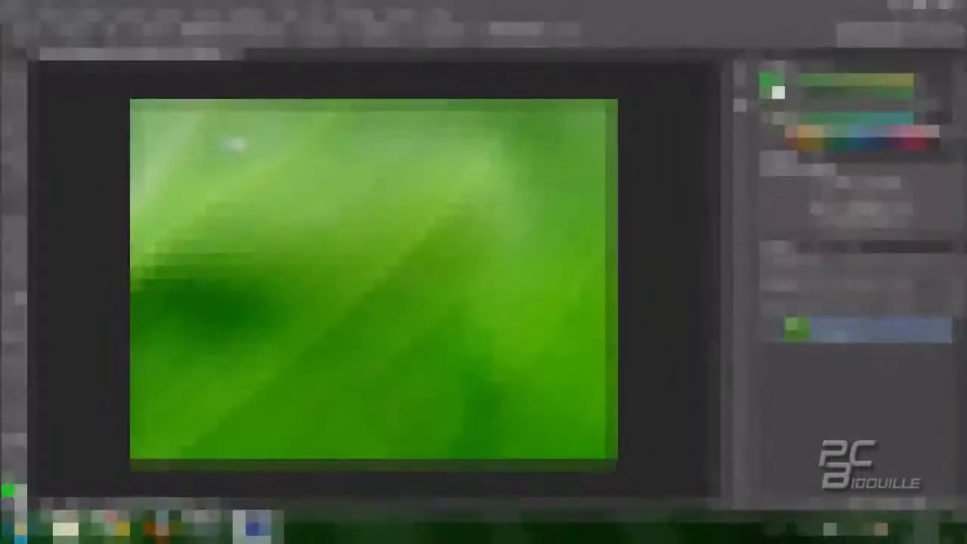
click(78, 33)
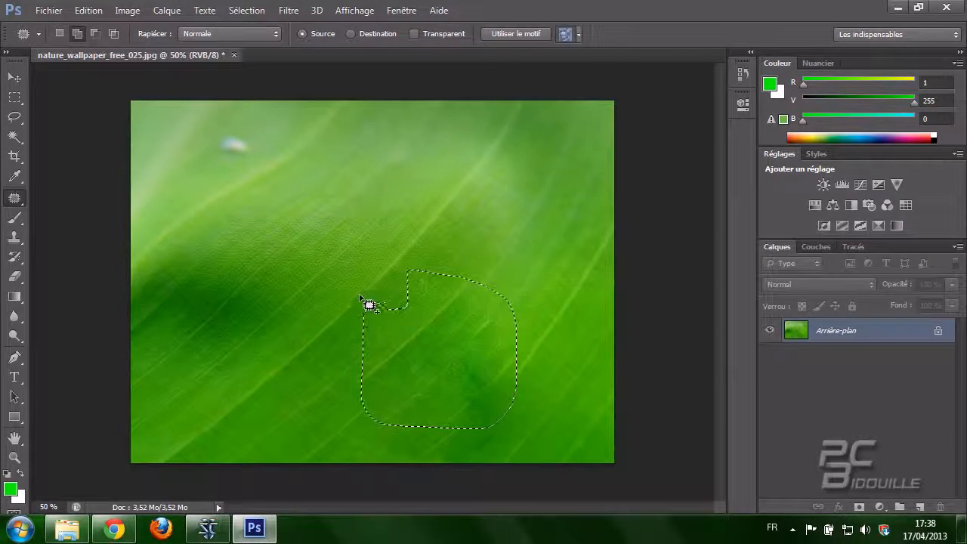
mouse_move(369, 321)
mouse_down()
mouse_move(309, 280)
mouse_move(342, 321)
mouse_move(378, 322)
mouse_move(354, 324)
mouse_up()
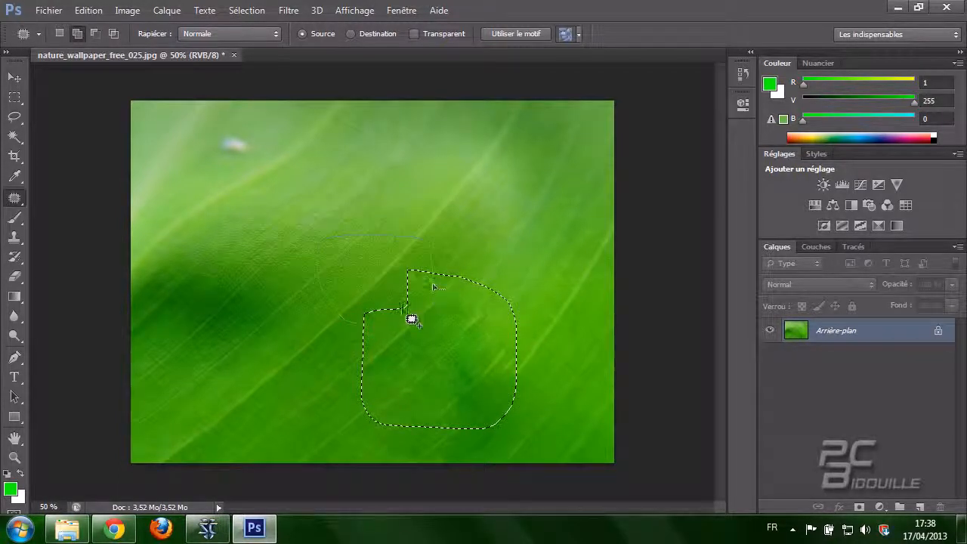
drag(355, 325, 360, 328)
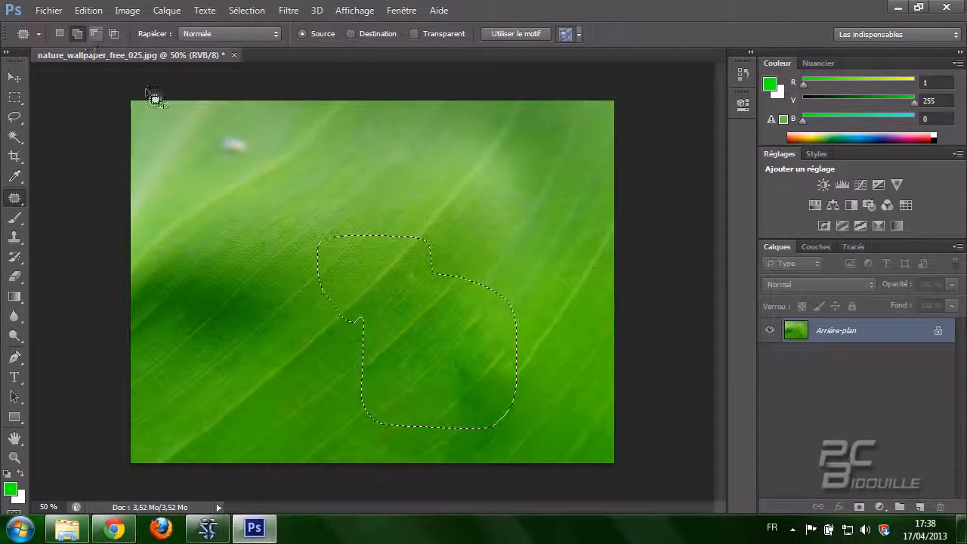
Step: Subtract the upper-left extension from the selection, then intersect the remainder with a freehand area overlapping its upper-left part
click(95, 33)
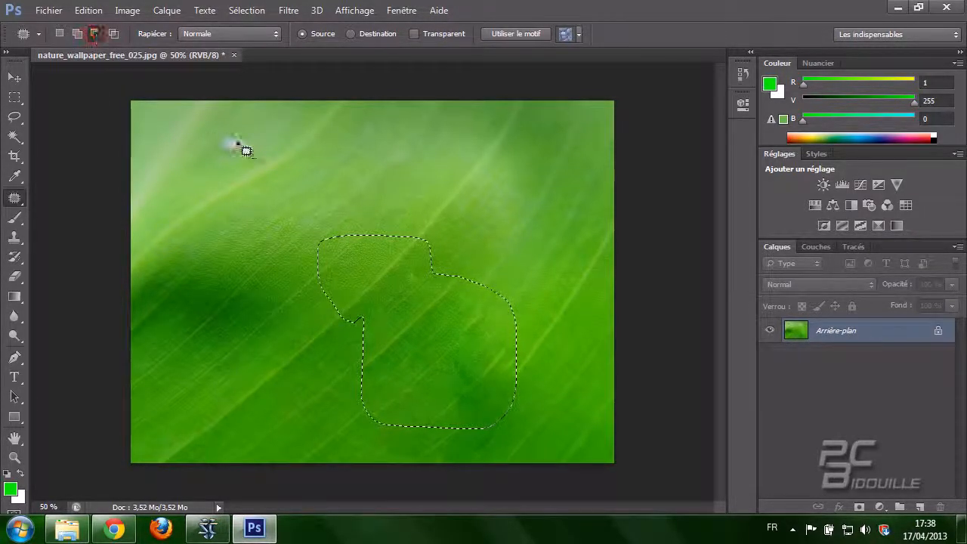
mouse_move(316, 221)
mouse_down()
mouse_move(421, 231)
mouse_move(457, 248)
mouse_move(443, 277)
mouse_move(410, 287)
mouse_move(367, 335)
mouse_move(324, 341)
mouse_move(298, 253)
mouse_move(309, 231)
mouse_move(327, 231)
mouse_move(319, 222)
mouse_up()
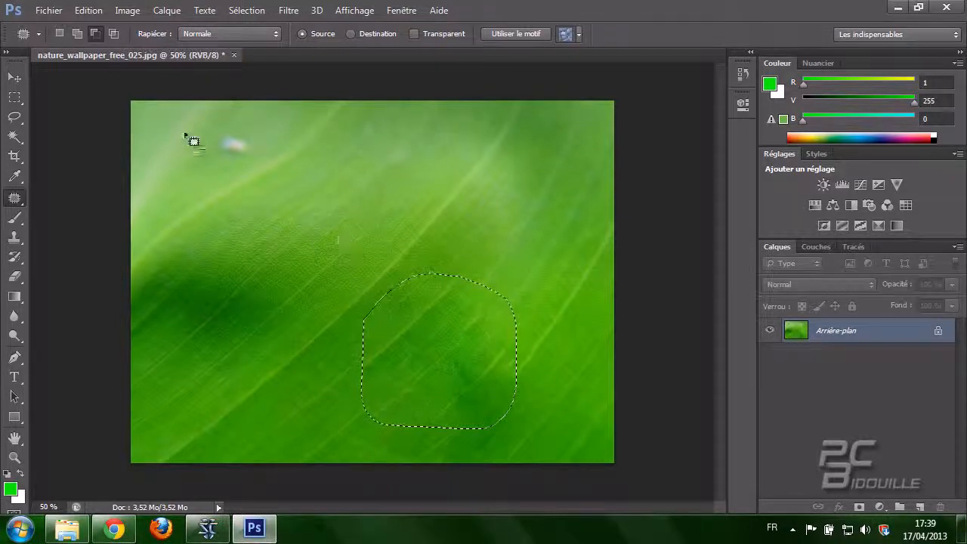
click(114, 34)
mouse_move(298, 247)
mouse_down()
mouse_move(442, 232)
mouse_move(454, 238)
mouse_move(462, 304)
mouse_move(442, 322)
mouse_move(318, 346)
mouse_move(302, 247)
mouse_up()
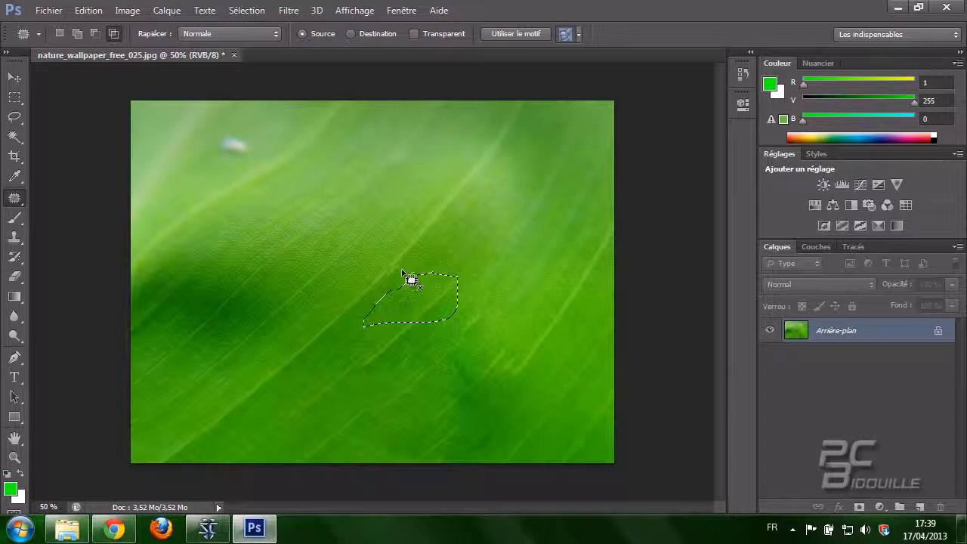
mouse_move(423, 276)
mouse_down()
mouse_move(392, 272)
mouse_move(382, 300)
mouse_up()
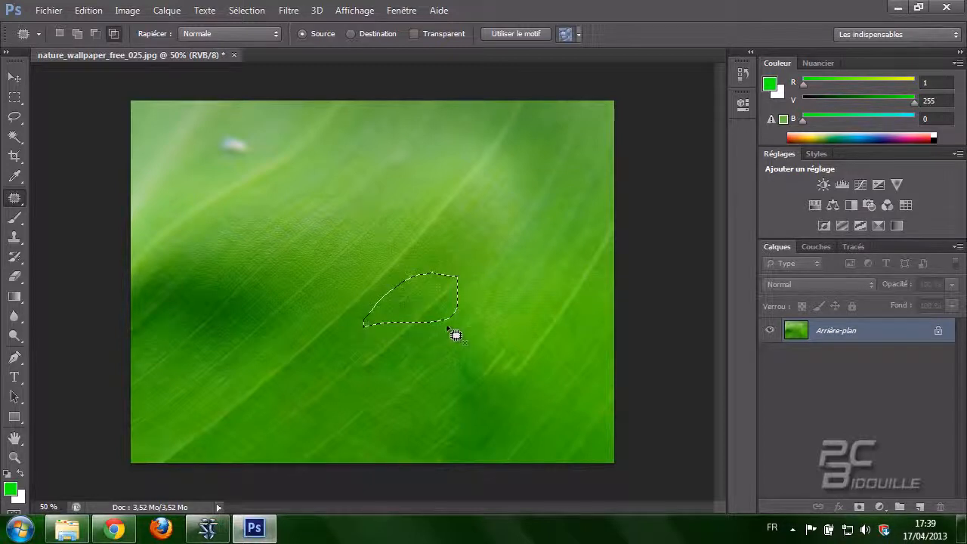
mouse_move(449, 284)
mouse_down()
mouse_move(399, 280)
mouse_move(377, 304)
mouse_move(396, 323)
mouse_move(458, 319)
mouse_move(460, 291)
mouse_move(449, 277)
mouse_move(393, 303)
mouse_up()
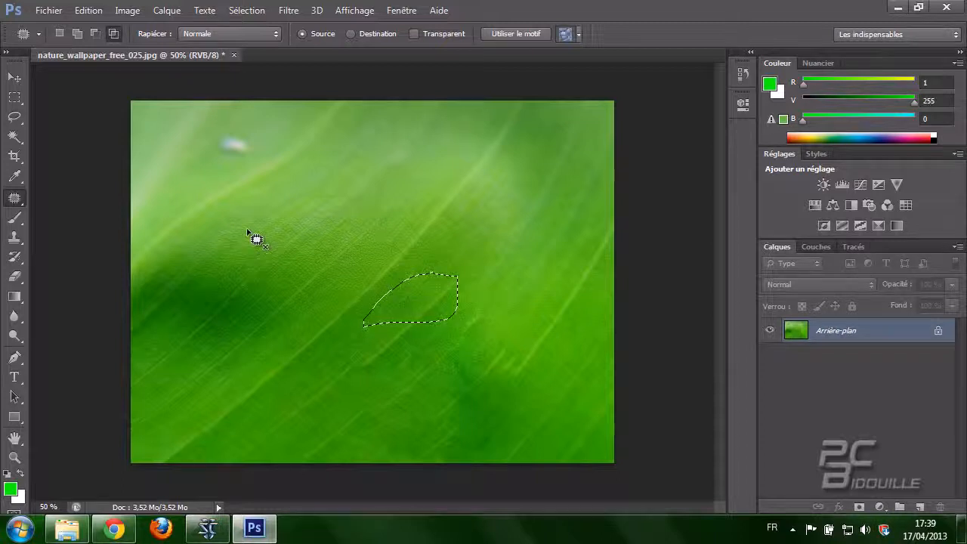
Step: Set the Patch tool to make new selections and keep its patch mode at Normale
click(61, 36)
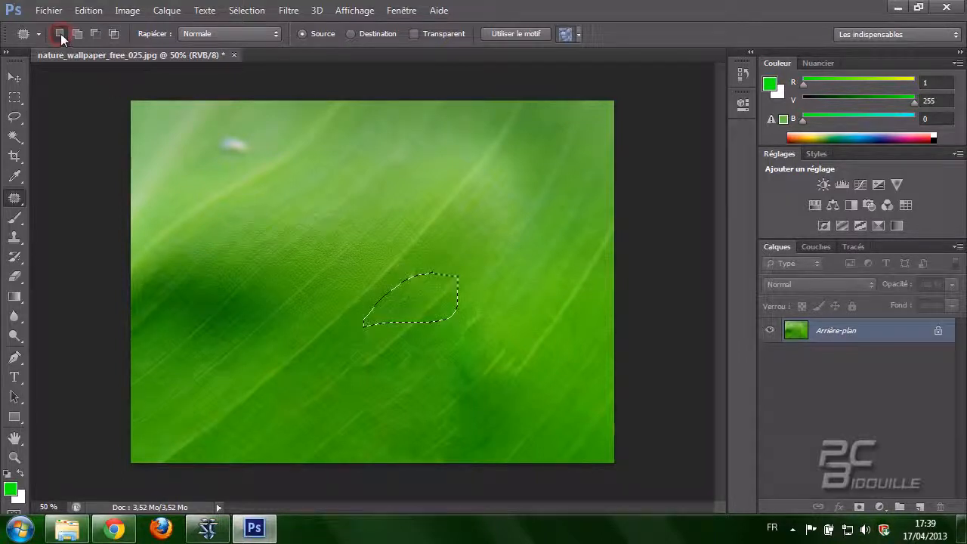
click(206, 38)
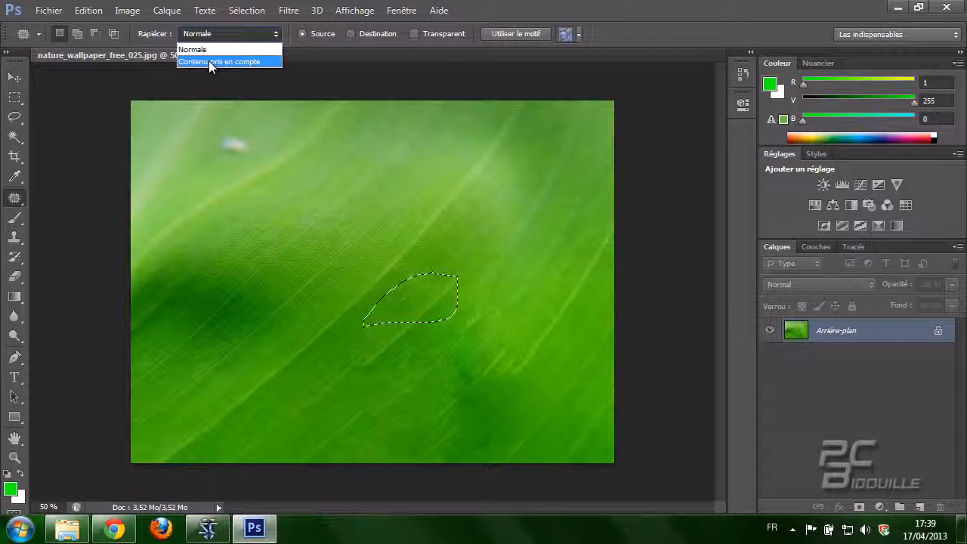
click(216, 32)
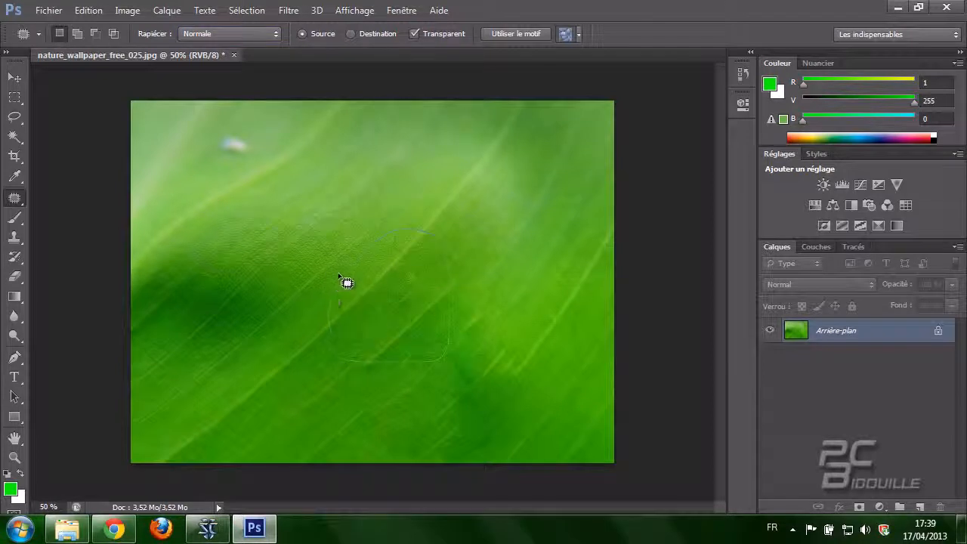
Step: Patch a new freehand area mid-leaf with Transparent on, using the upper-left area with the white spot, then disable Transparent
drag(368, 267, 371, 269)
drag(363, 320, 200, 218)
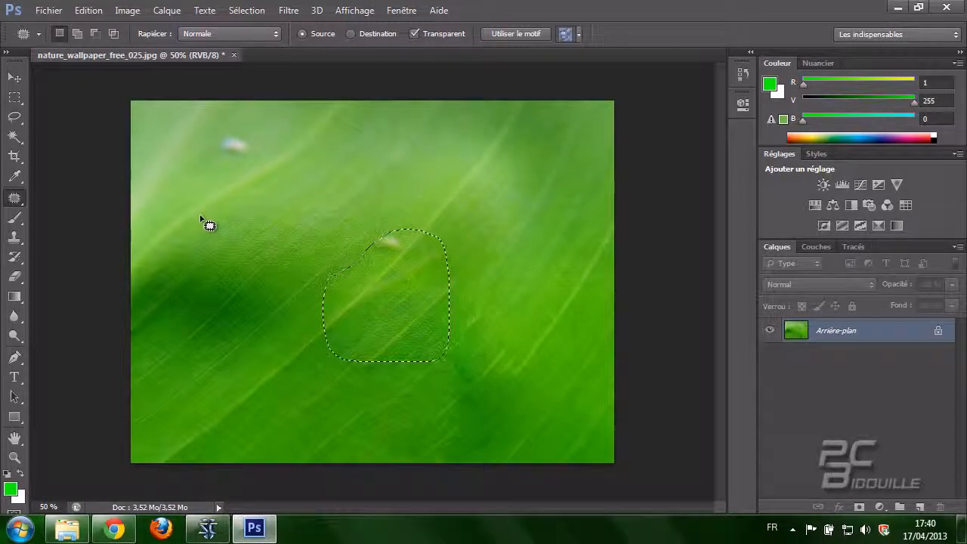
click(414, 33)
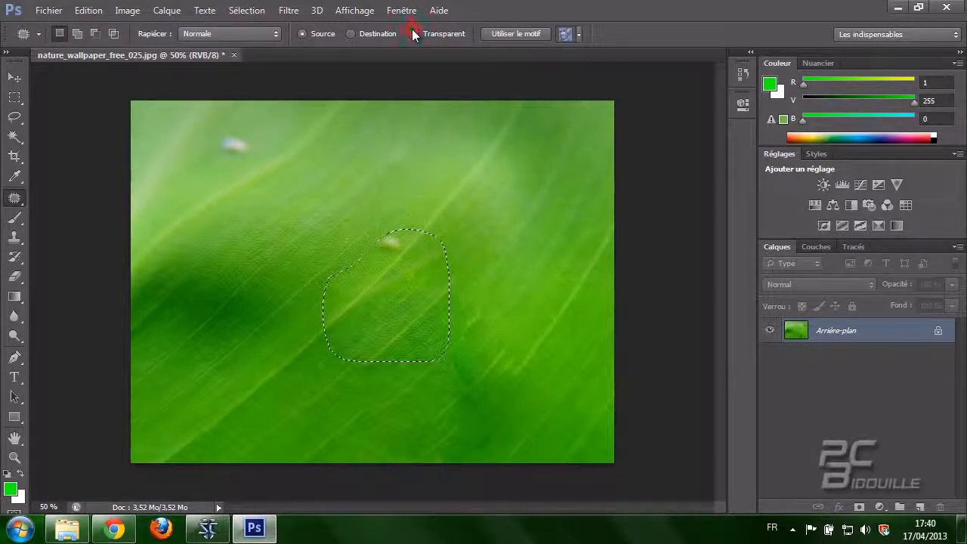
Step: Fill the selected area with the current bubble pattern and open the list of available patterns
click(542, 36)
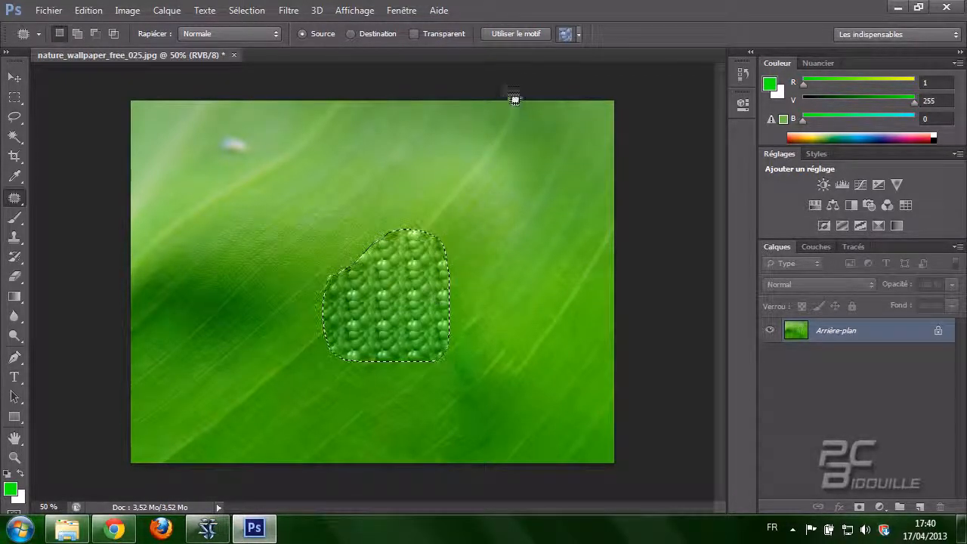
click(578, 35)
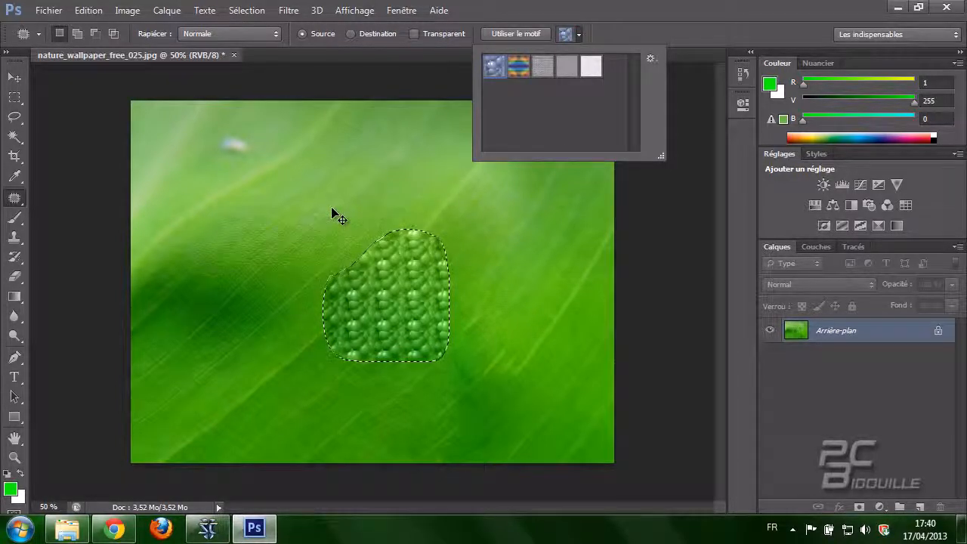
Step: Undo the pattern fill and the preceding transparent patch, then clear the selection
key(ctrl+z)
key(ctrl+alt+z)
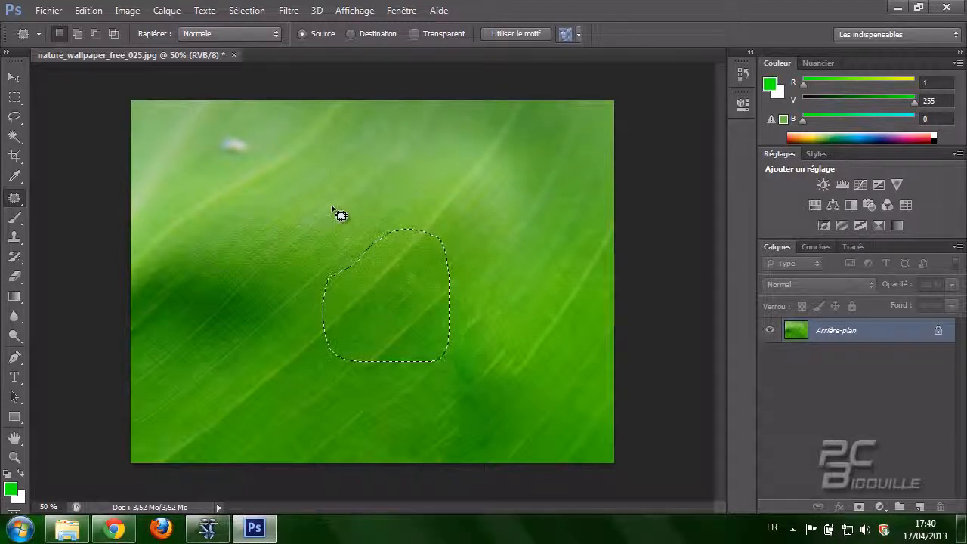
click(333, 207)
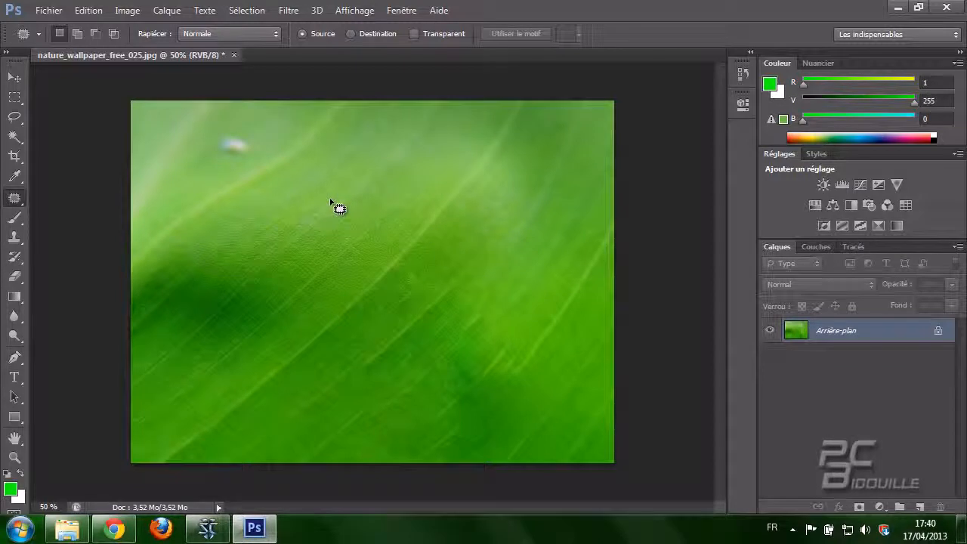